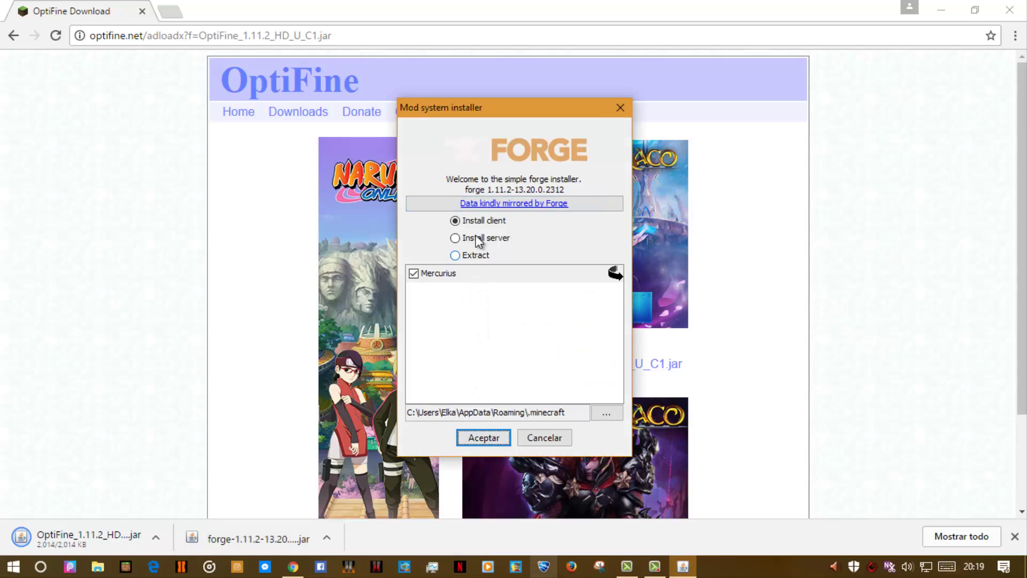
- Install the Forge 1.11.2-13.20.0.2312 client into the default .minecraft folder and close the installer
click(470, 222)
click(484, 439)
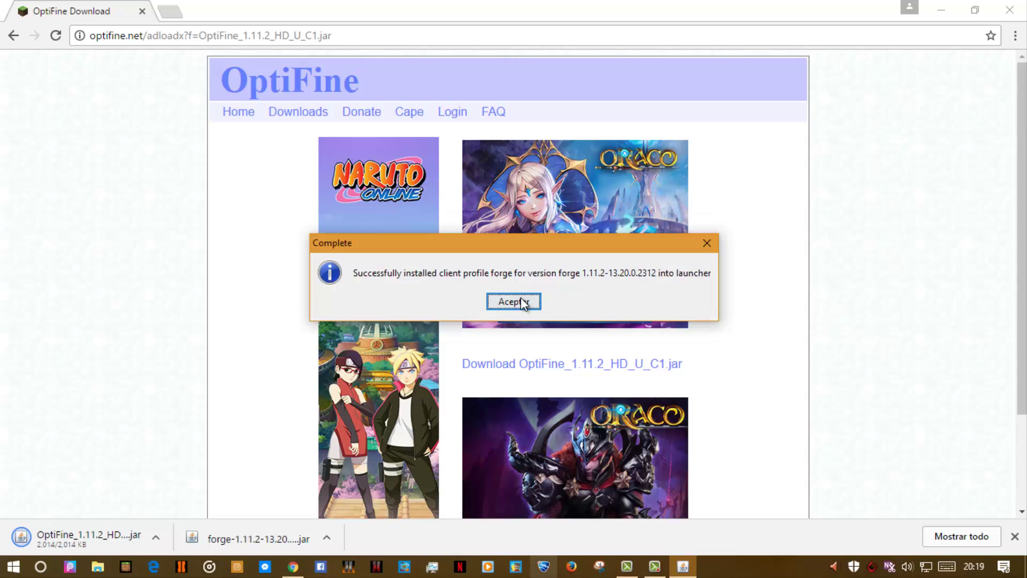
click(509, 300)
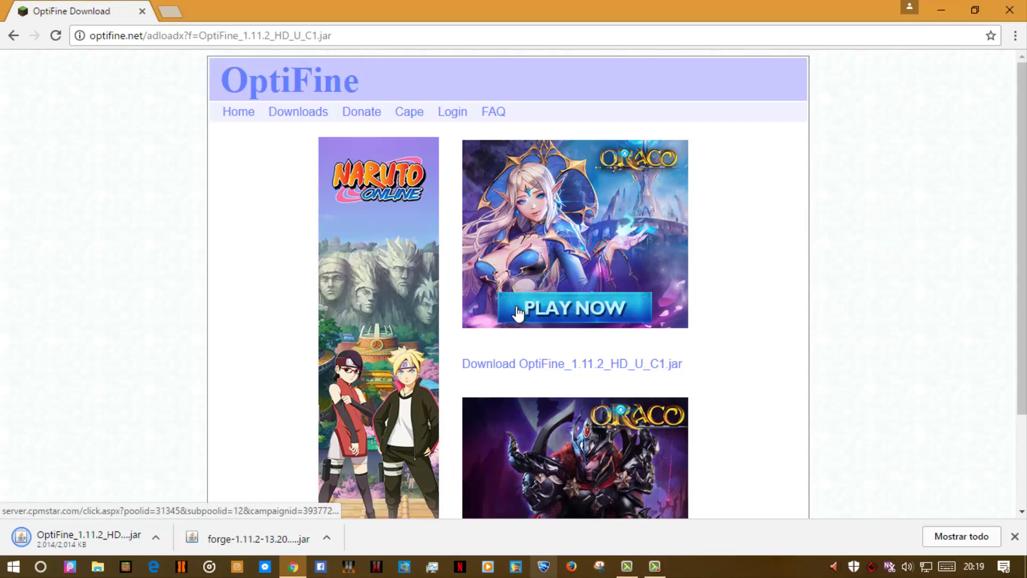
- Run the downloaded OptiFine 1.11.2 HD U C1 installer to install OptiFine, and close the browser
click(107, 539)
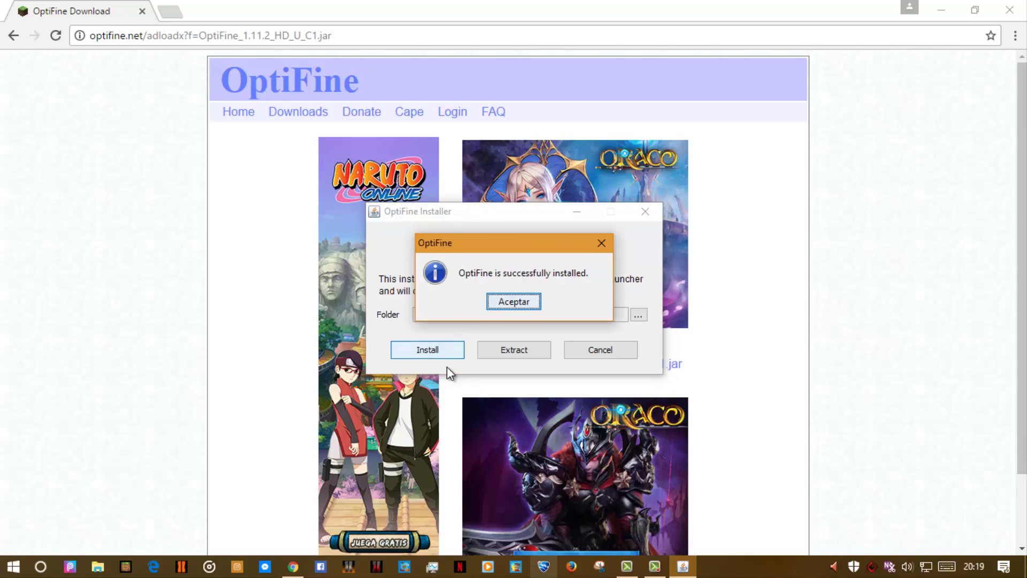
click(508, 302)
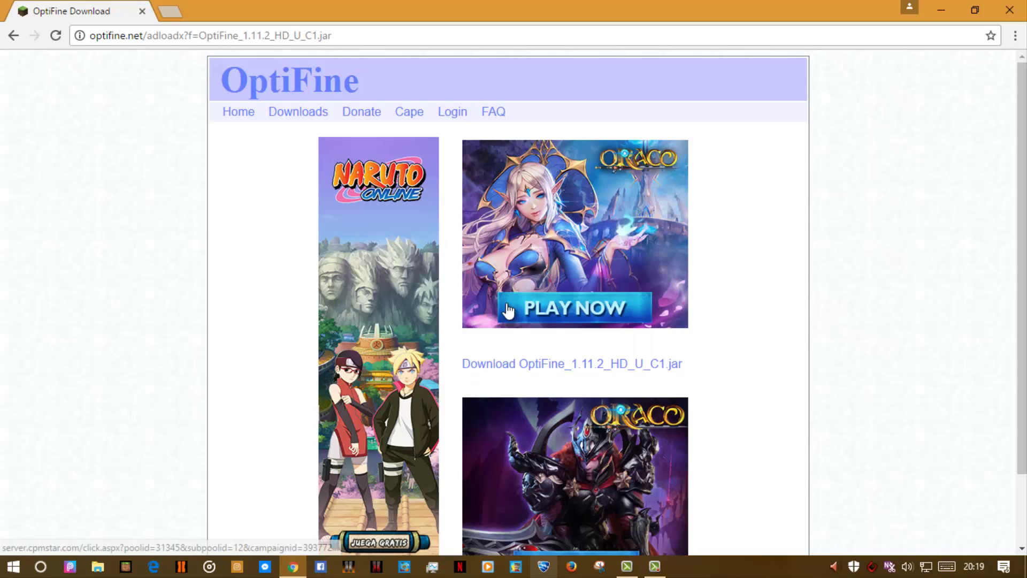
click(1017, 4)
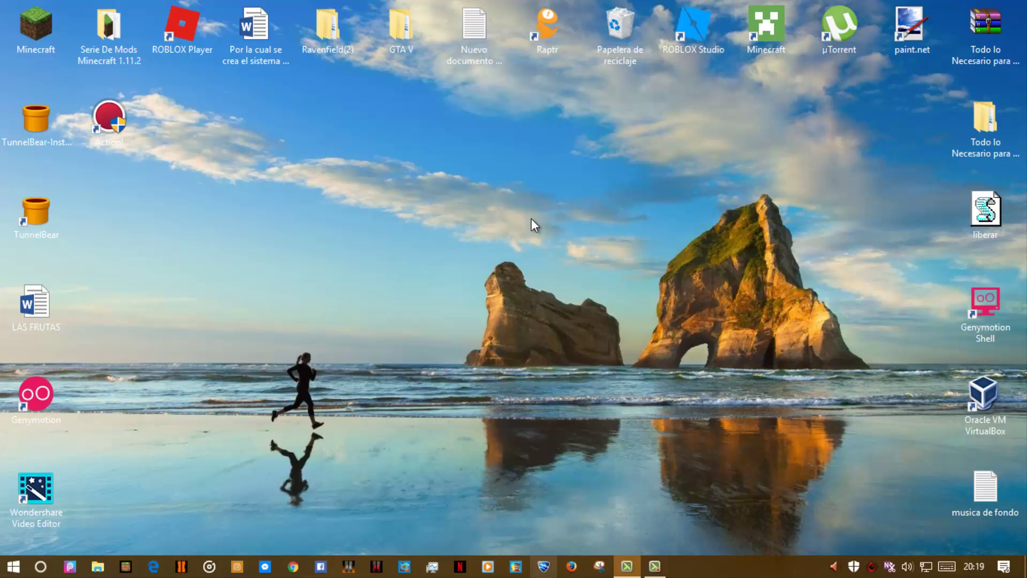
- Open the .minecraft folder through %appdata% and check the installed versions in its versions folder
key(super+r)
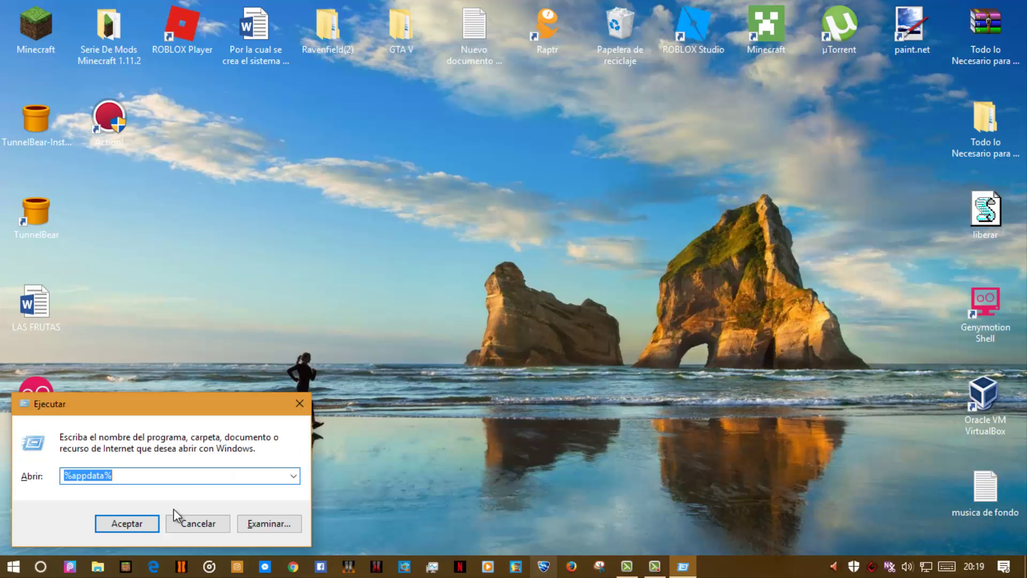
click(137, 522)
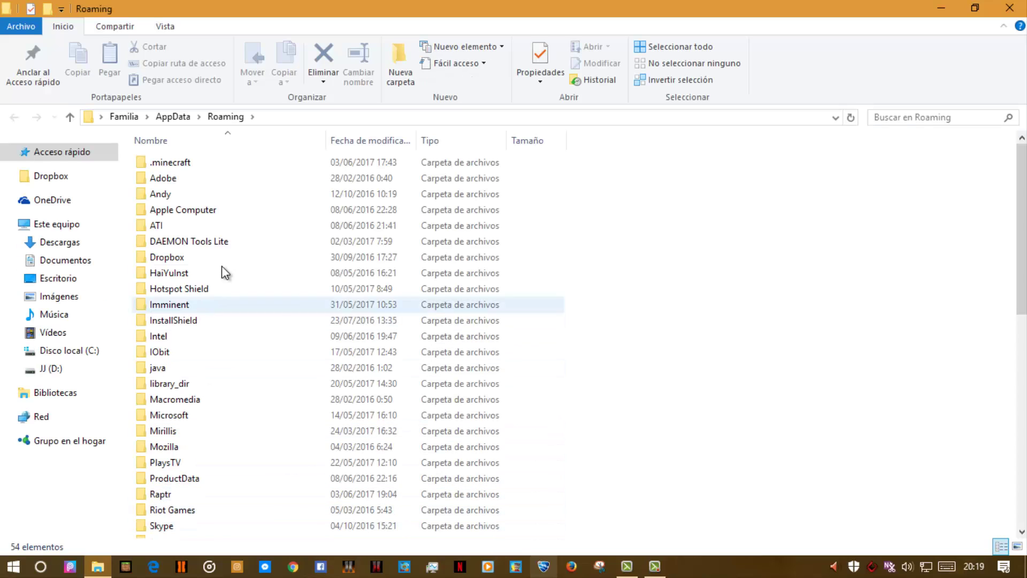
double_click(203, 165)
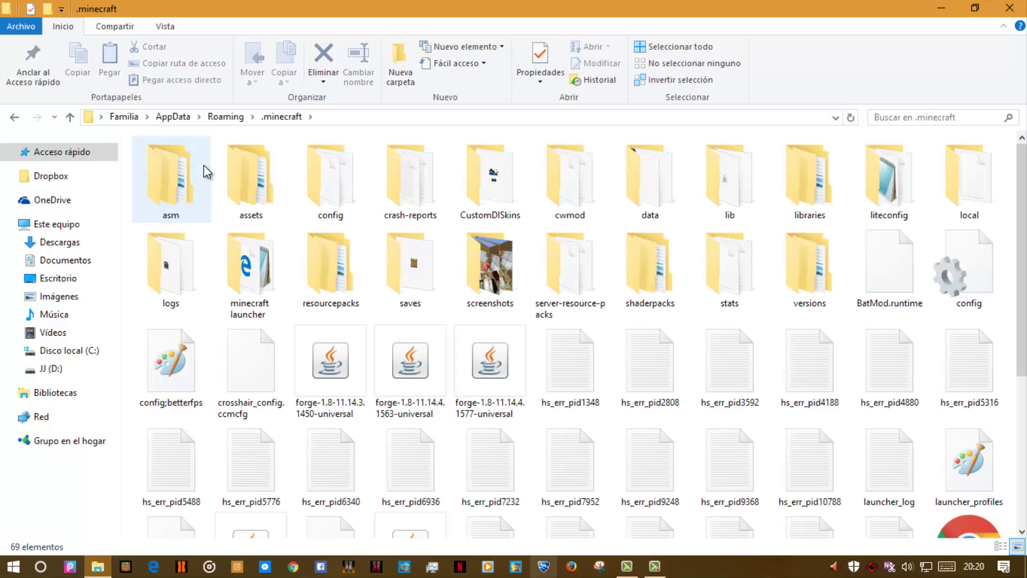
double_click(795, 269)
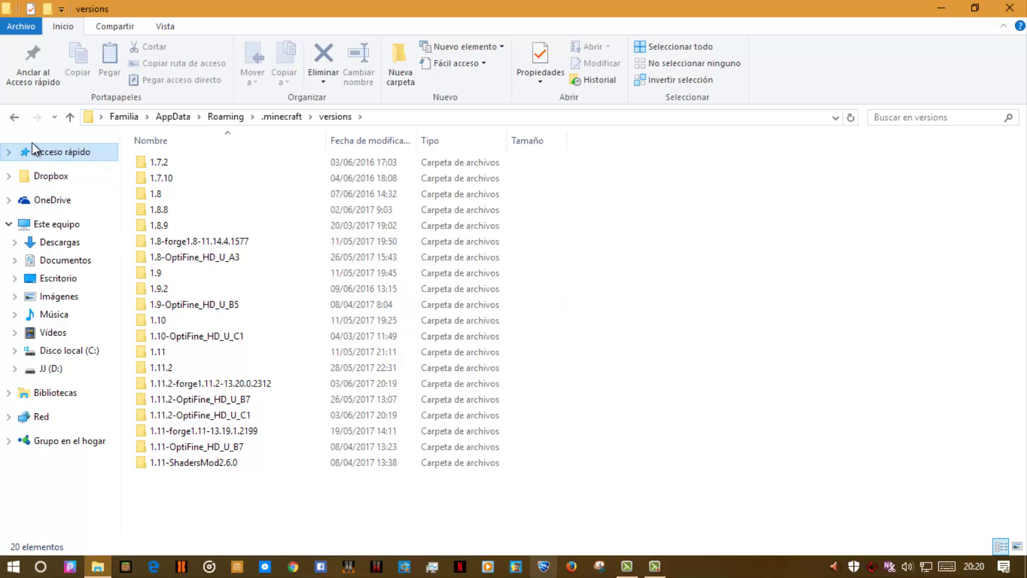
click(15, 117)
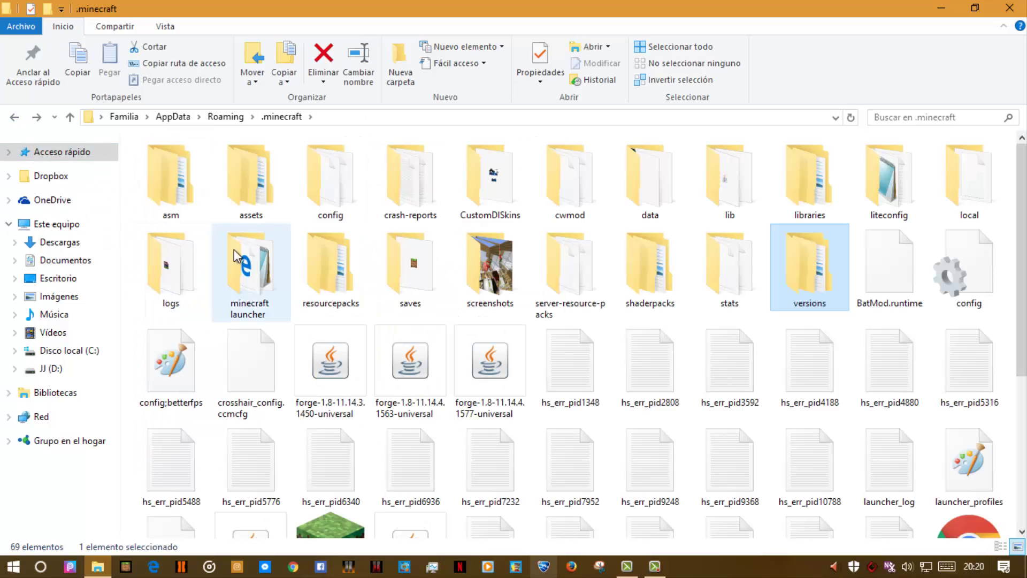
- Create a new folder named mods inside the .minecraft folder
right_click(718, 321)
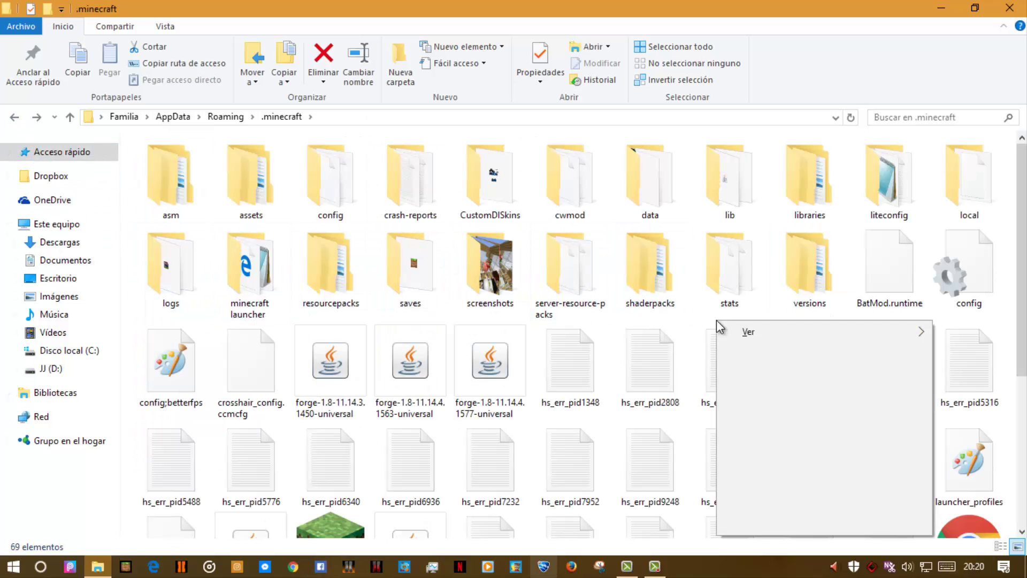
mouse_move(776, 503)
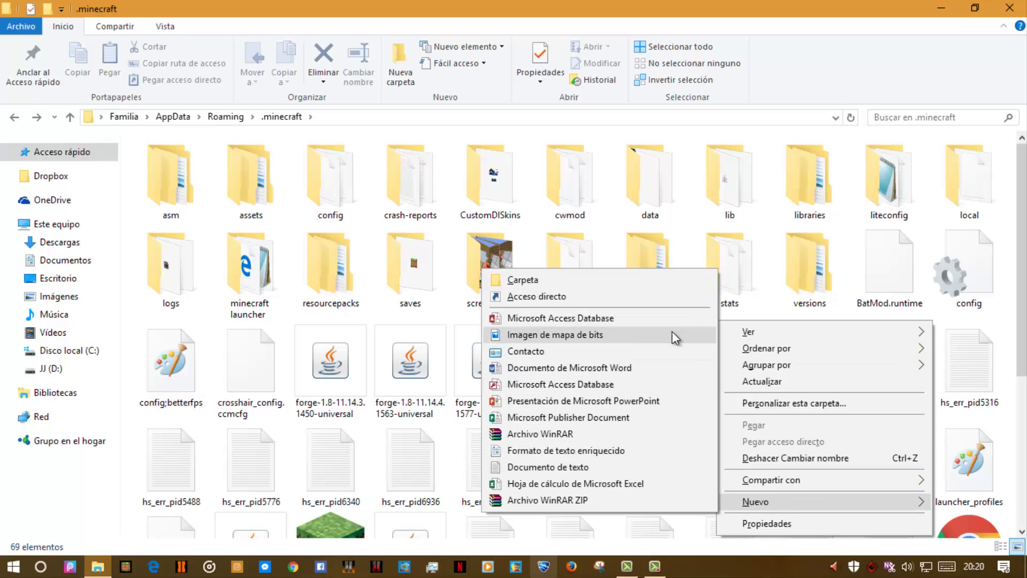
click(670, 284)
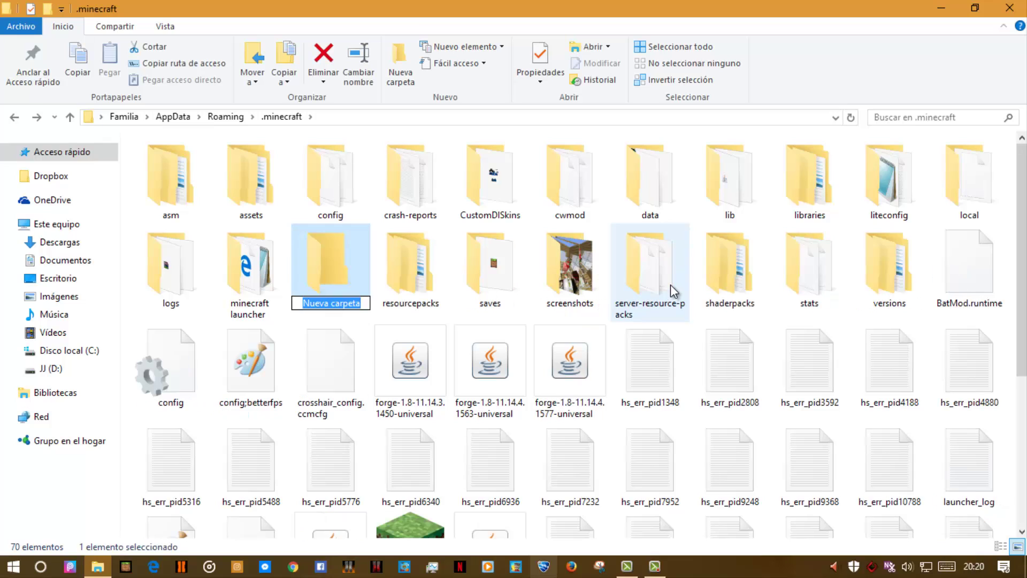
text(mods)
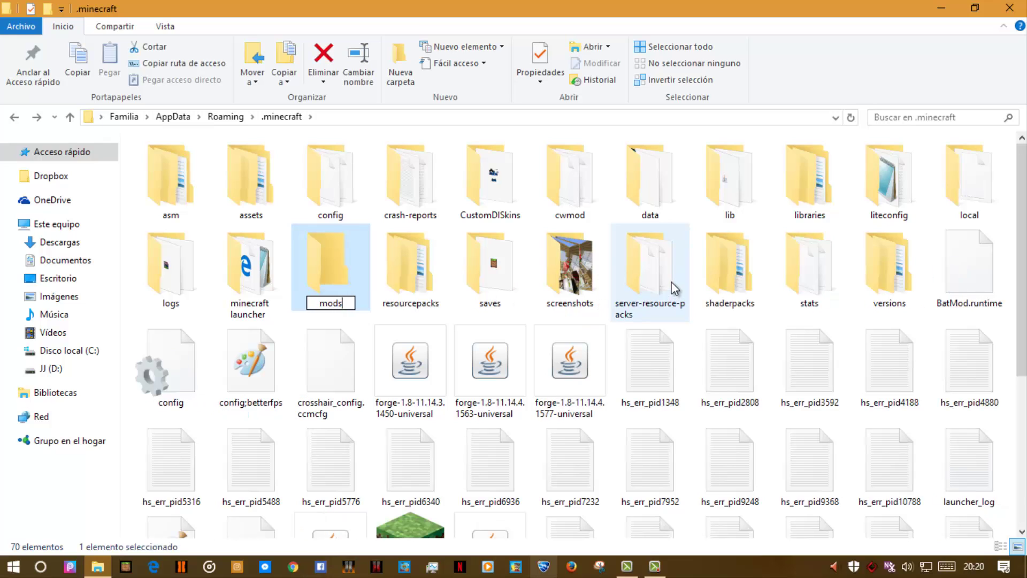
key(Return)
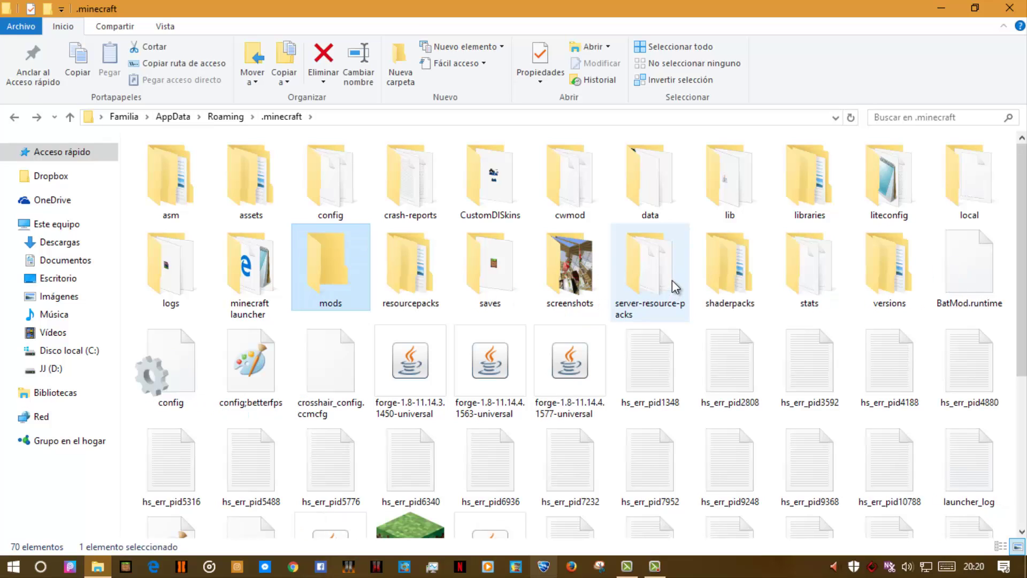
- Search the Descargas folder for "opti" and copy the OptiFine_1.11.2_HD_U_C1 file
click(80, 246)
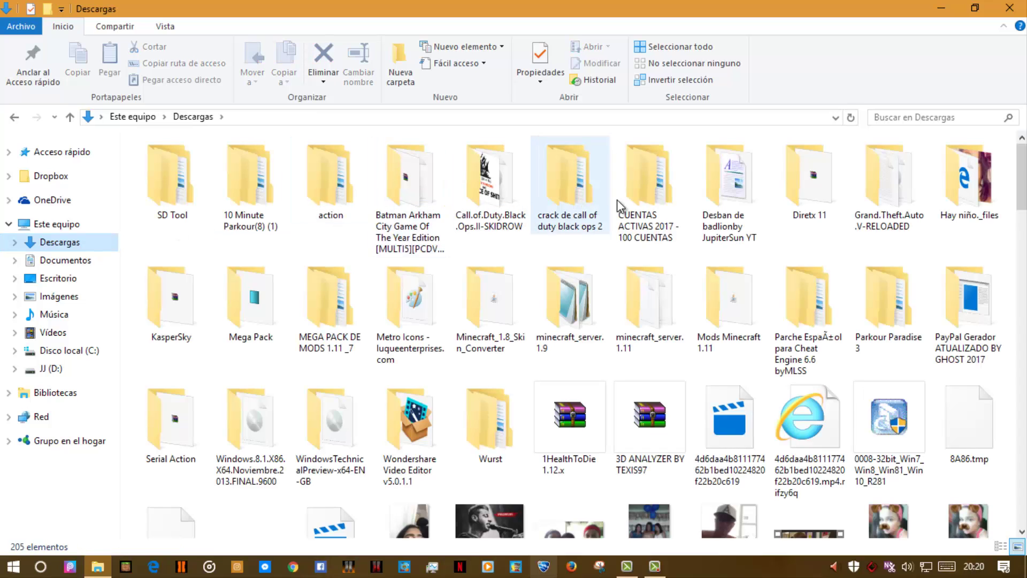
click(924, 118)
text(o)
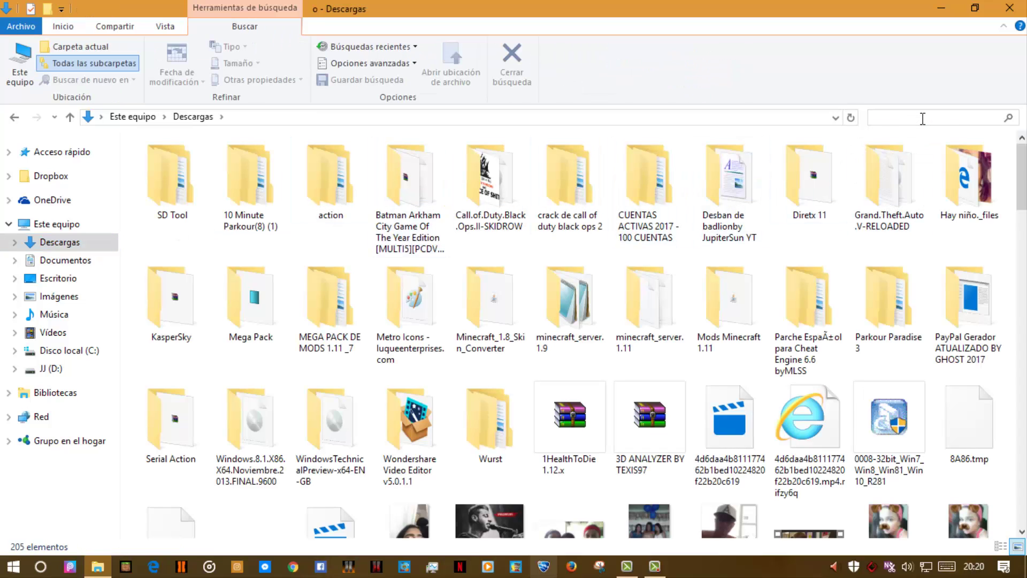
text(pti)
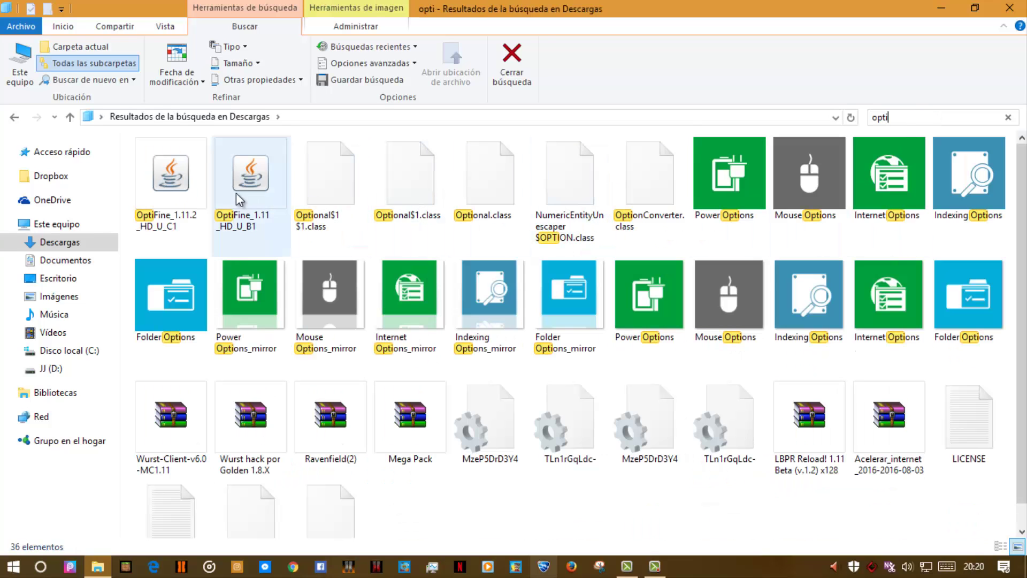
double_click(183, 174)
right_click(187, 181)
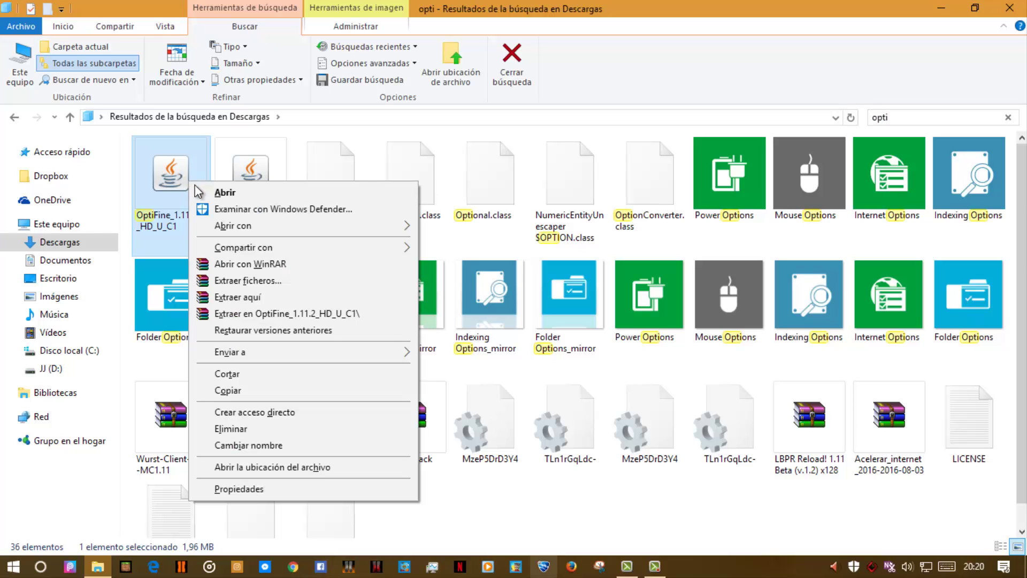
click(214, 390)
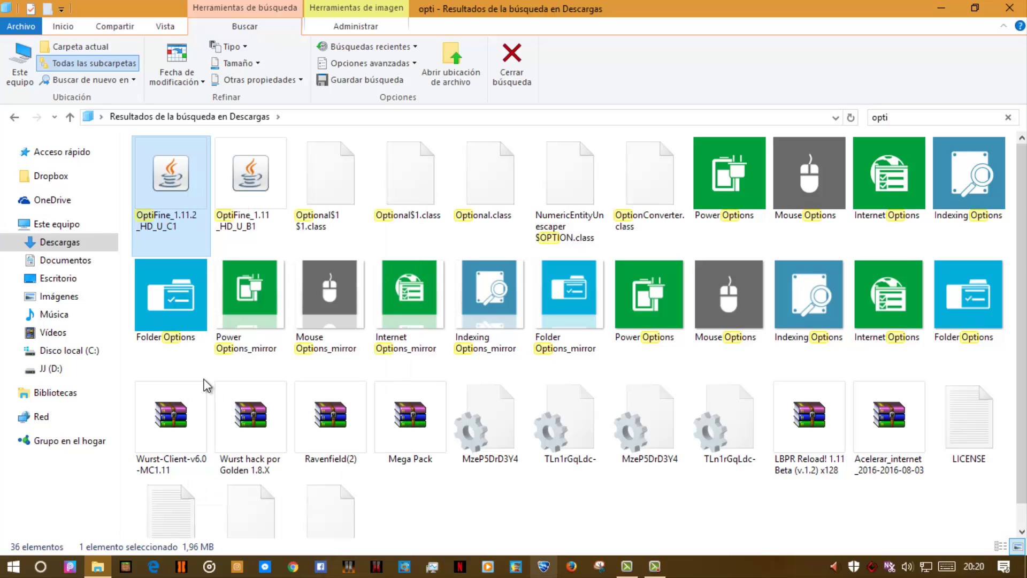
- Paste the copied OptiFine file into the .minecraft mods folder, refresh the folder and close its window
click(15, 120)
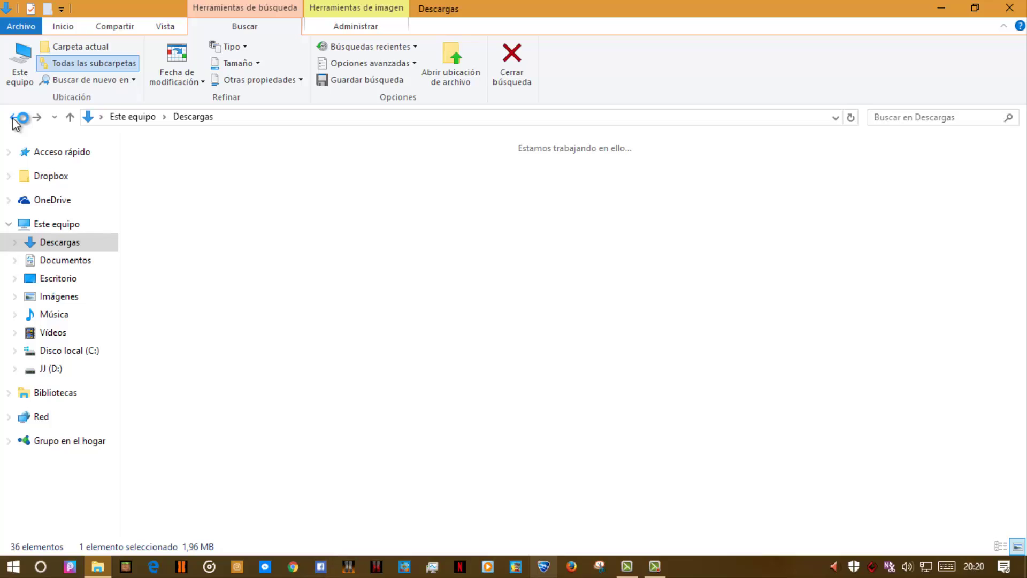
click(14, 118)
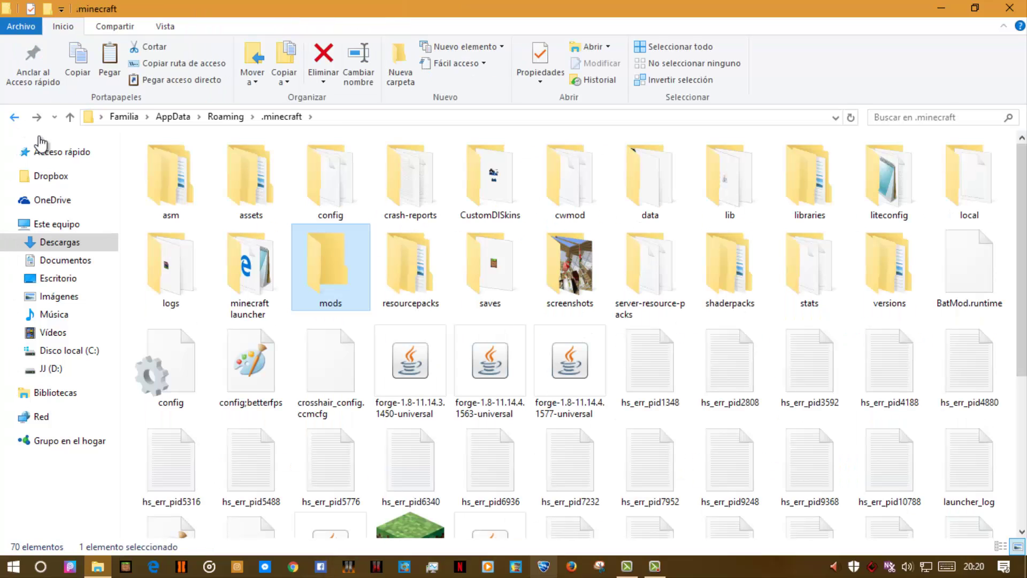
double_click(321, 255)
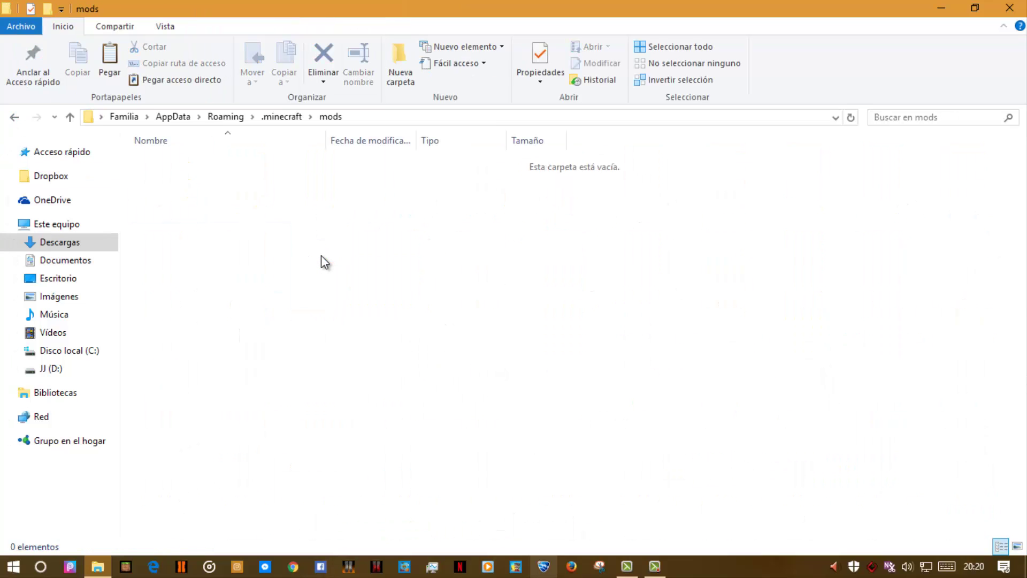
right_click(321, 256)
click(362, 356)
right_click(363, 354)
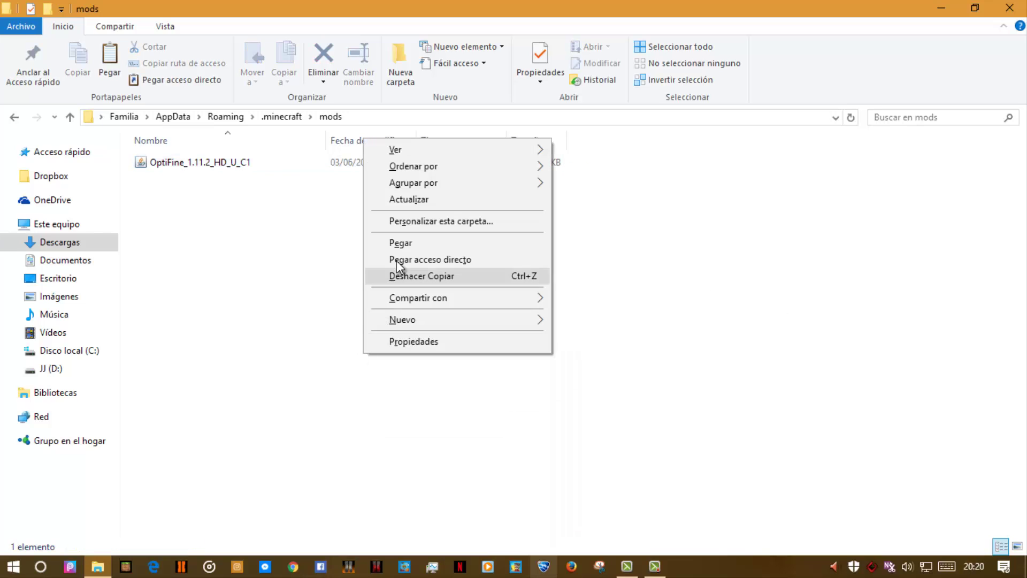
click(396, 202)
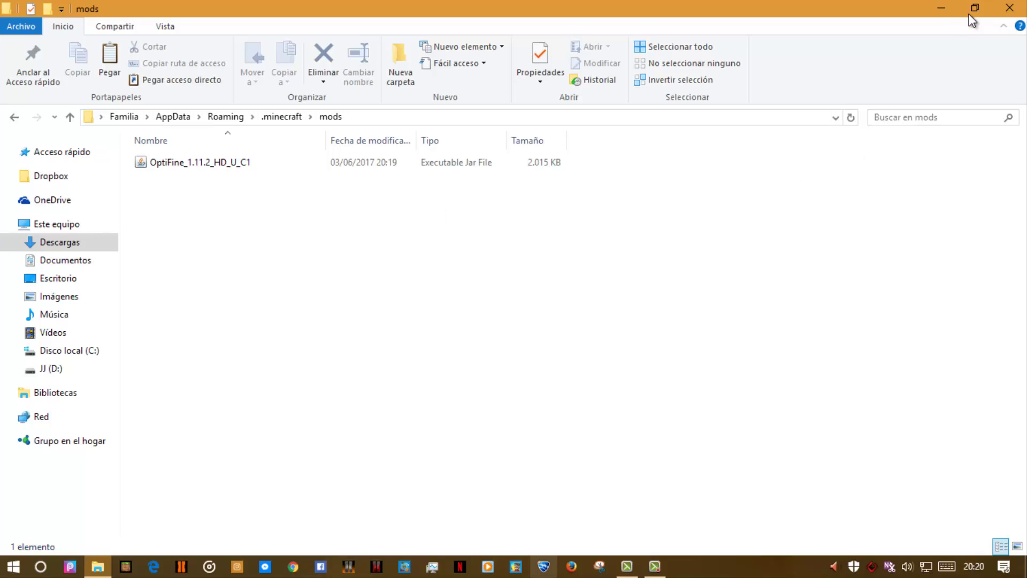
click(1010, 8)
right_click(529, 153)
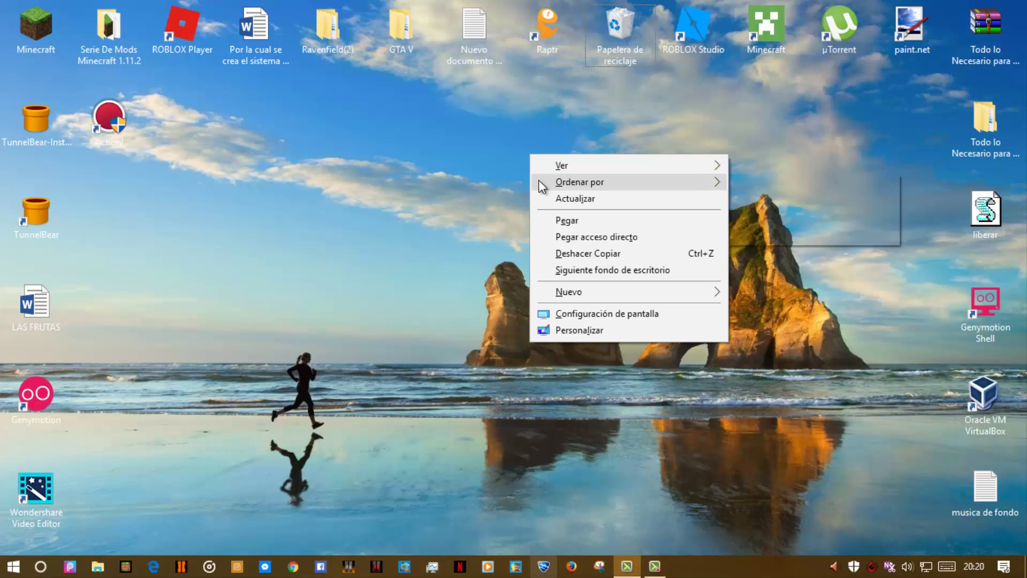
click(547, 198)
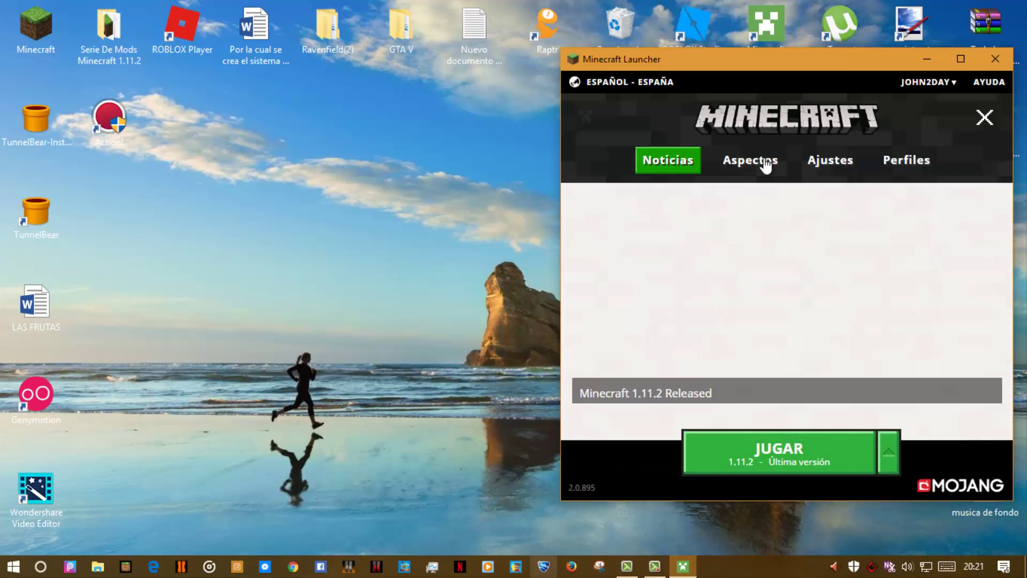
- Check the Minecraft launcher's profiles and start the game with the forge profile 1.11.2-forge1.11.2-13.20.0.2312
click(898, 170)
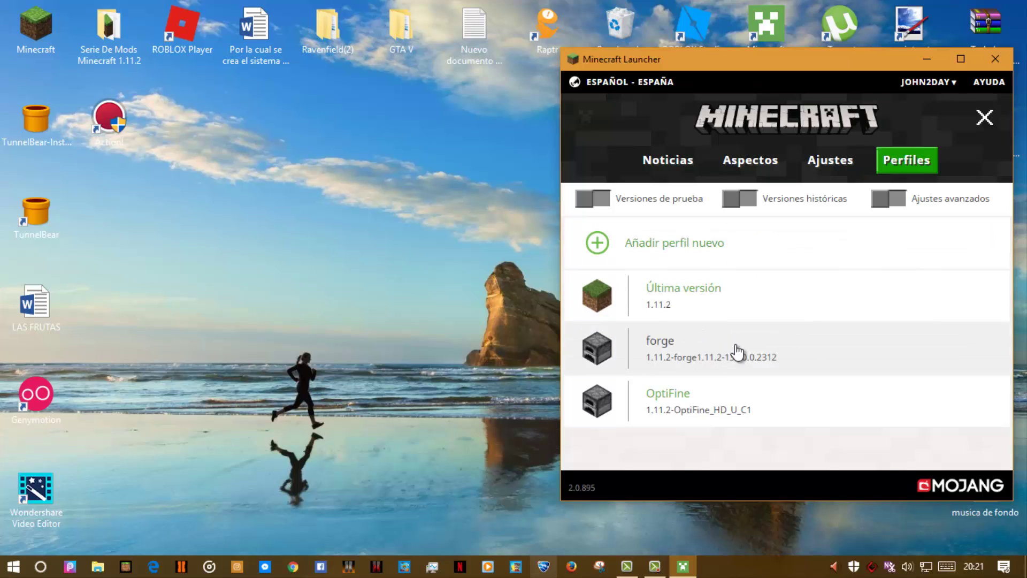
click(670, 164)
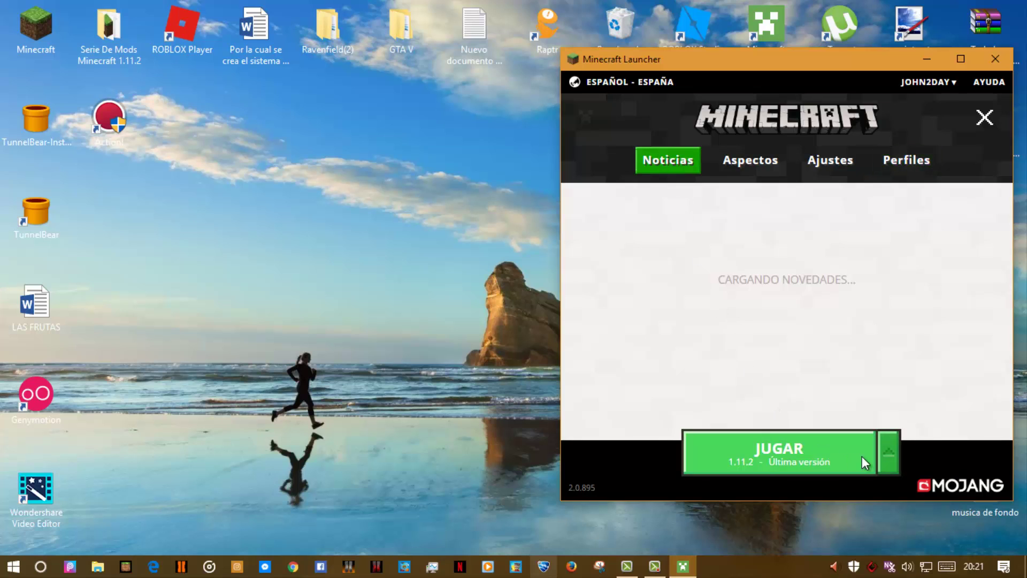
click(890, 452)
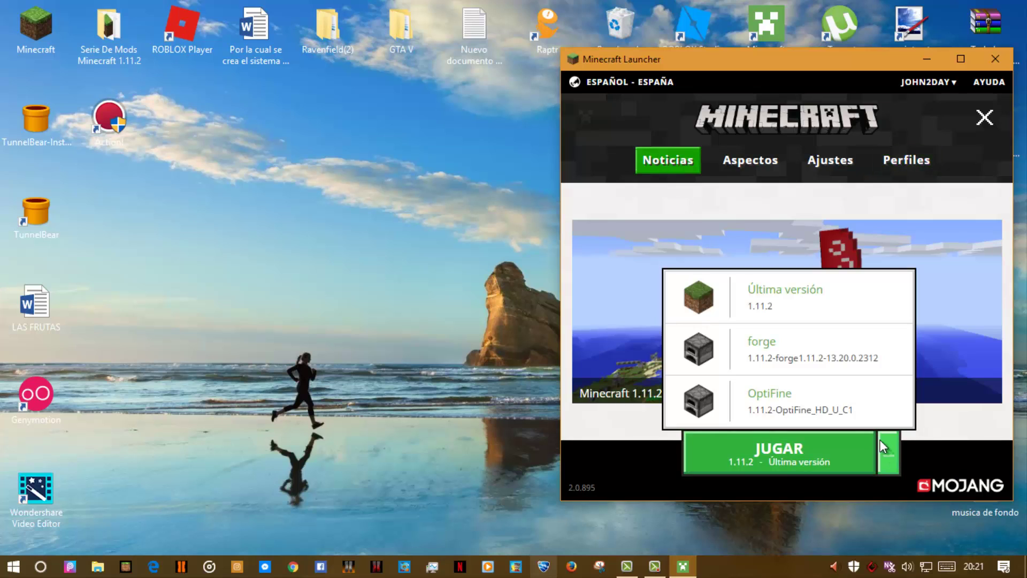
click(835, 359)
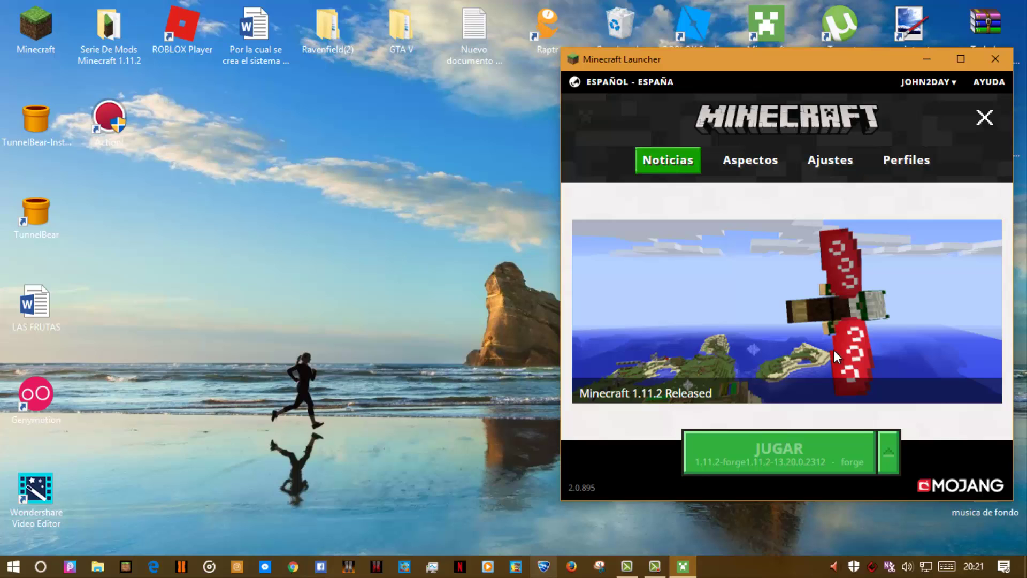
click(815, 447)
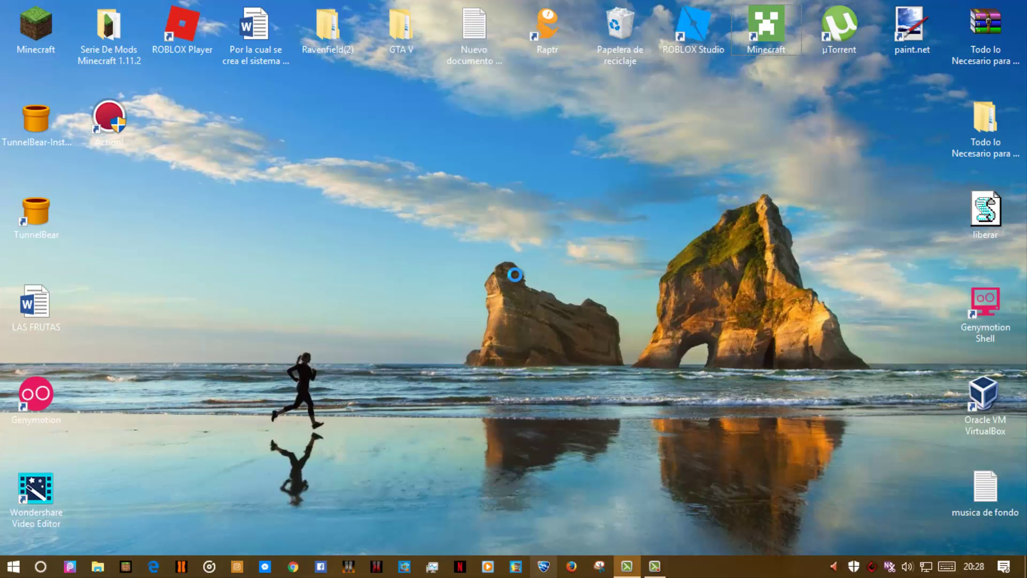
right_click(515, 275)
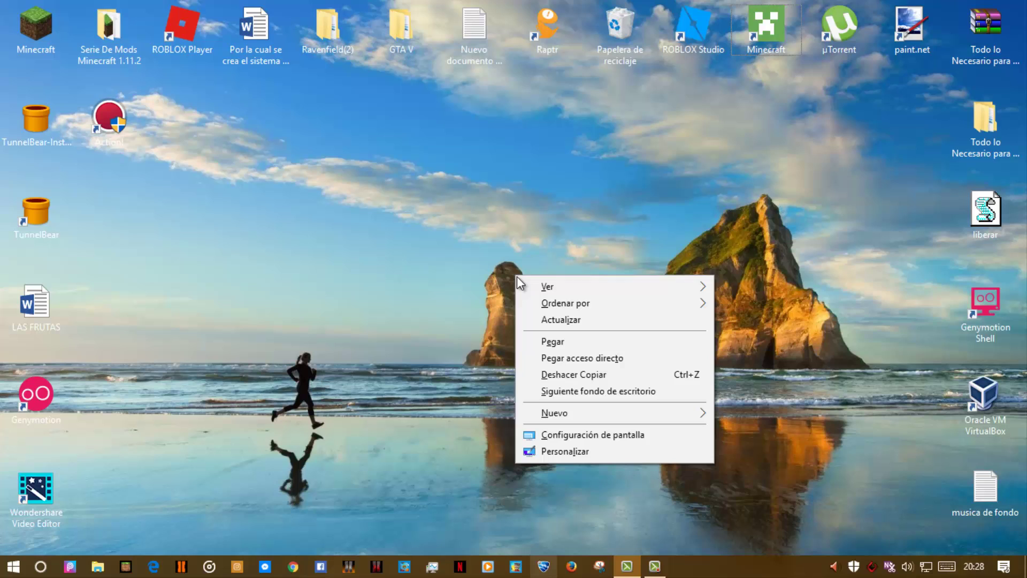
click(530, 318)
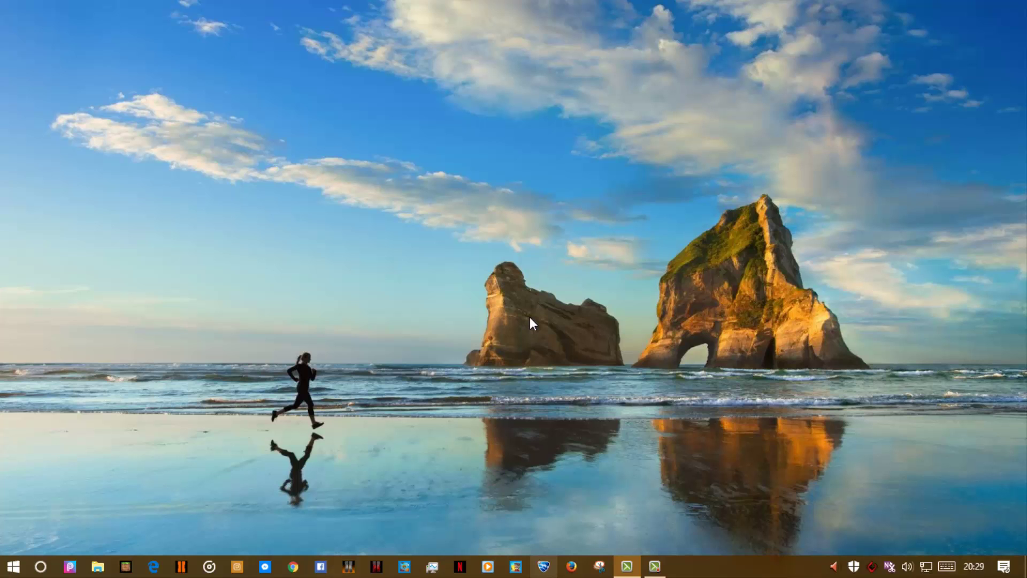
right_click(512, 274)
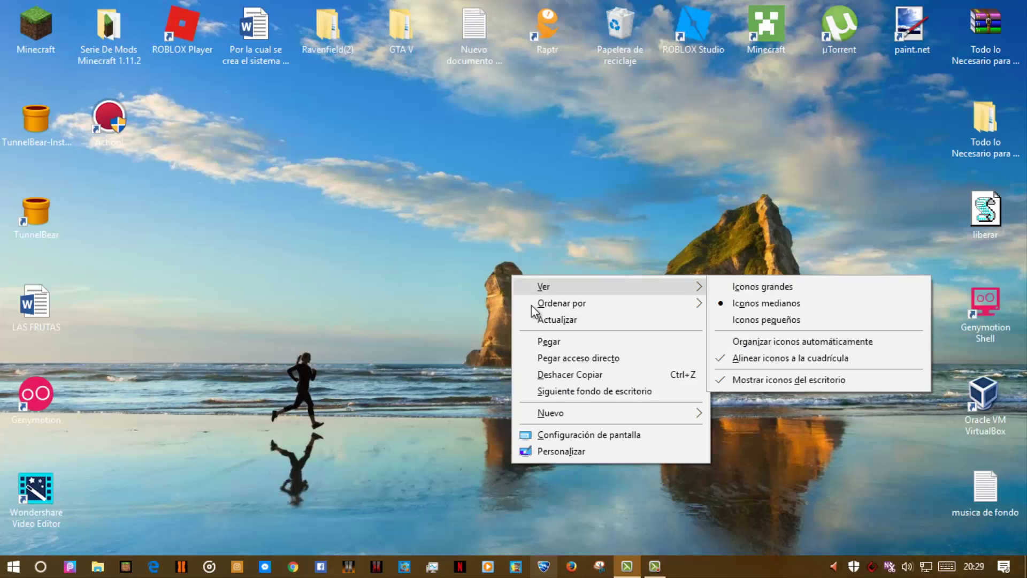
click(532, 320)
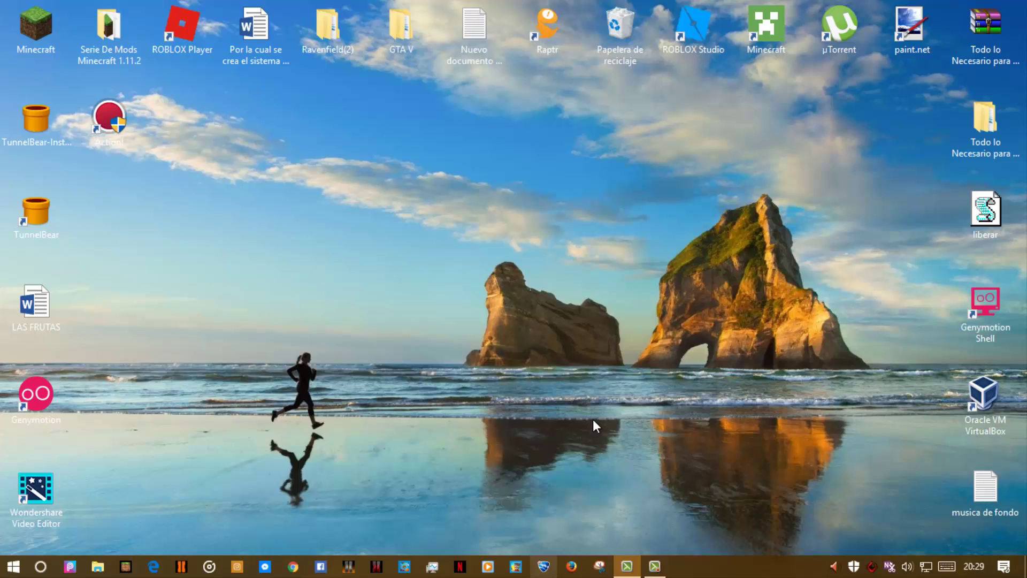